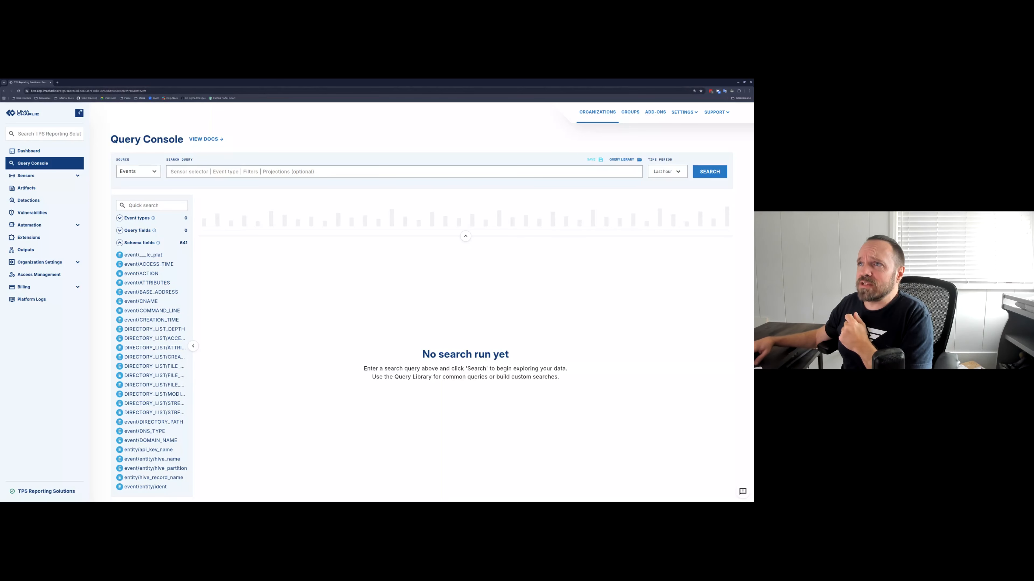
# - Collapse the navigation sidebar, show the search query suggestions and enlarge the page by two zoom levels
pyautogui.click(79, 113)
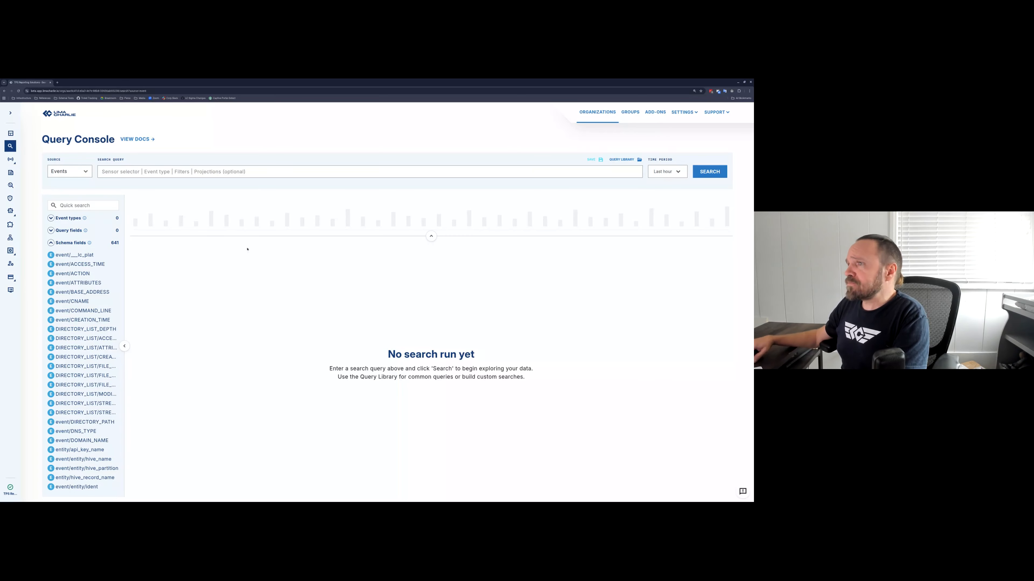
pyautogui.click(127, 172)
pyautogui.press('Escape')
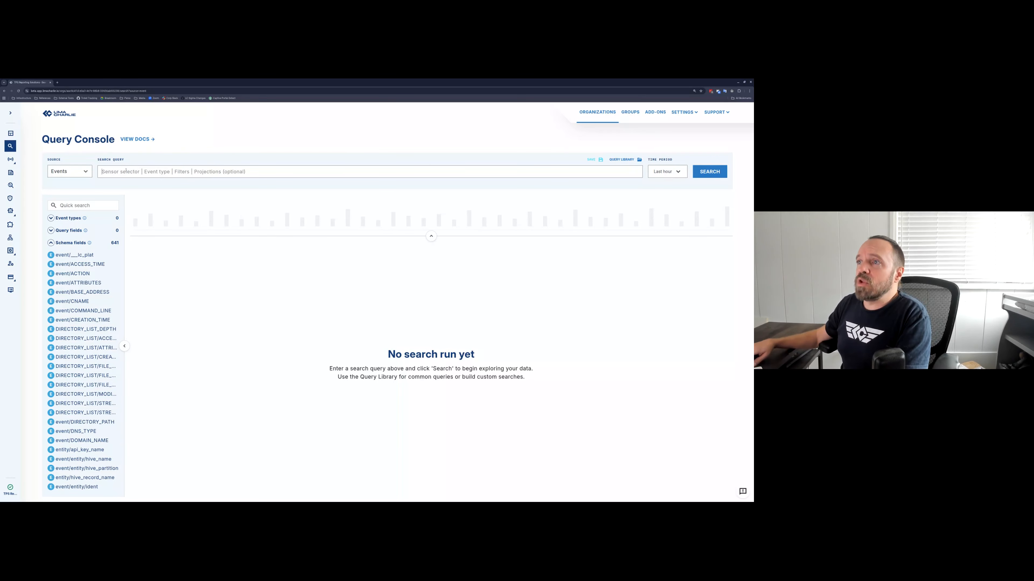
pyautogui.click(137, 171)
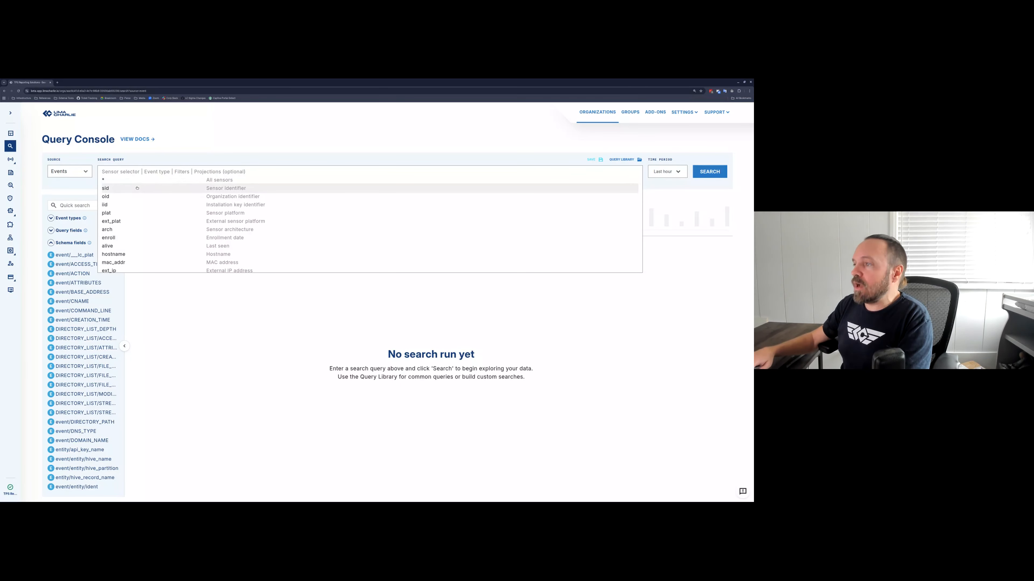
pyautogui.hotkey('ctrl', '+')
pyautogui.hotkey('ctrl', '+')
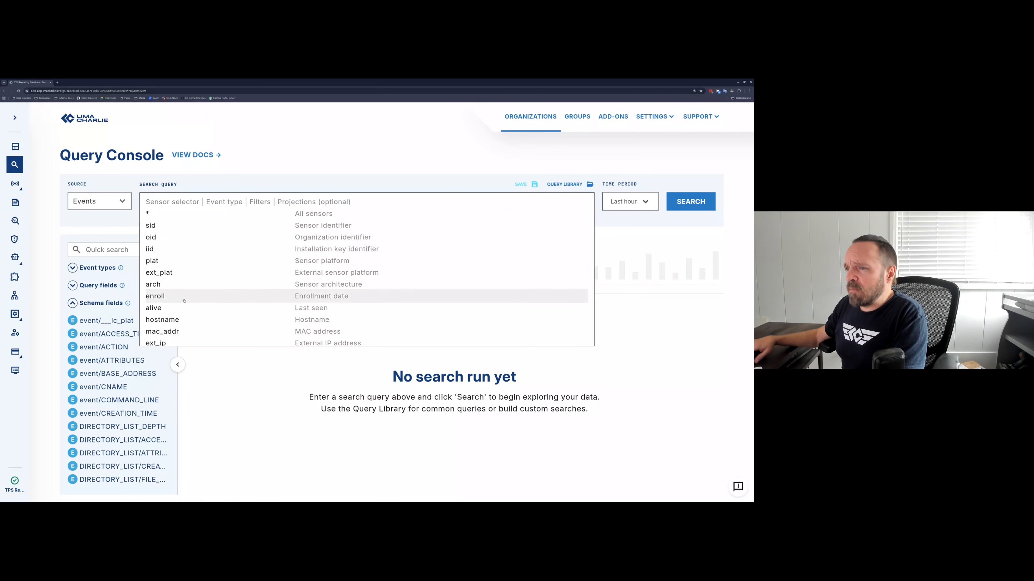
# - Build the query with all sensors (*) as the sensor selector and * as the event type
pyautogui.scroll(-3, 195, 295)
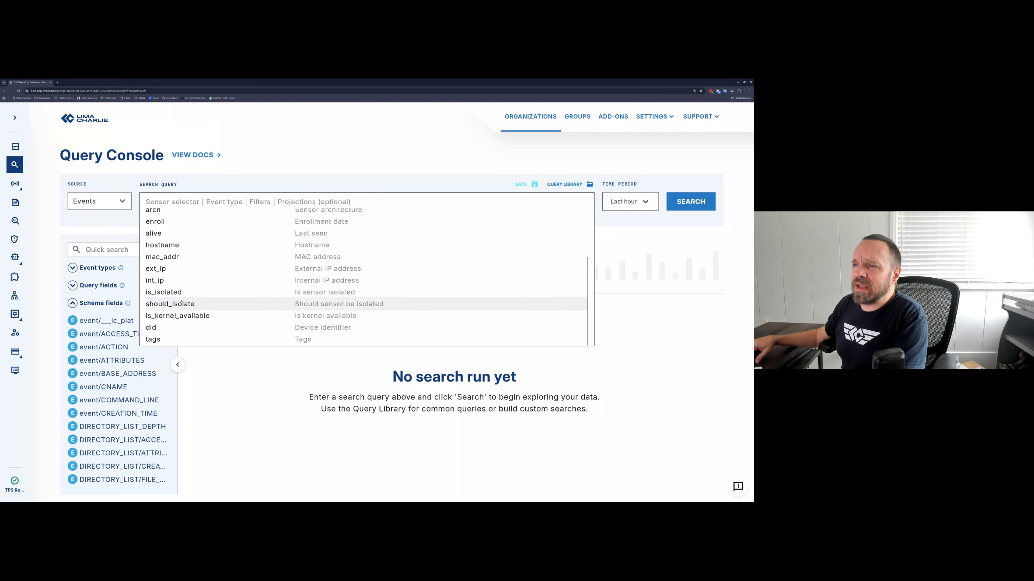
pyautogui.scroll(2, 182, 303)
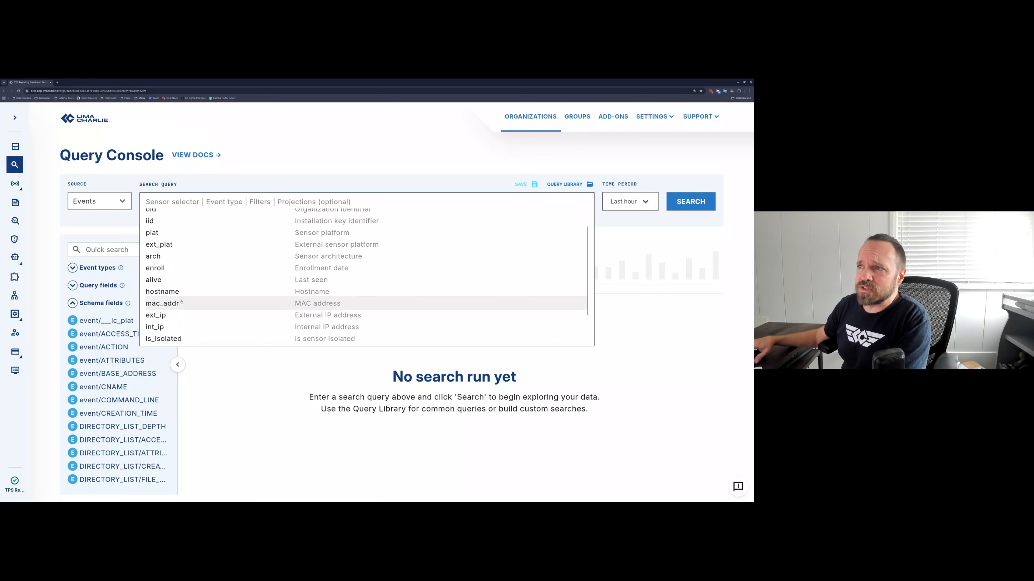
pyautogui.scroll(2, 182, 302)
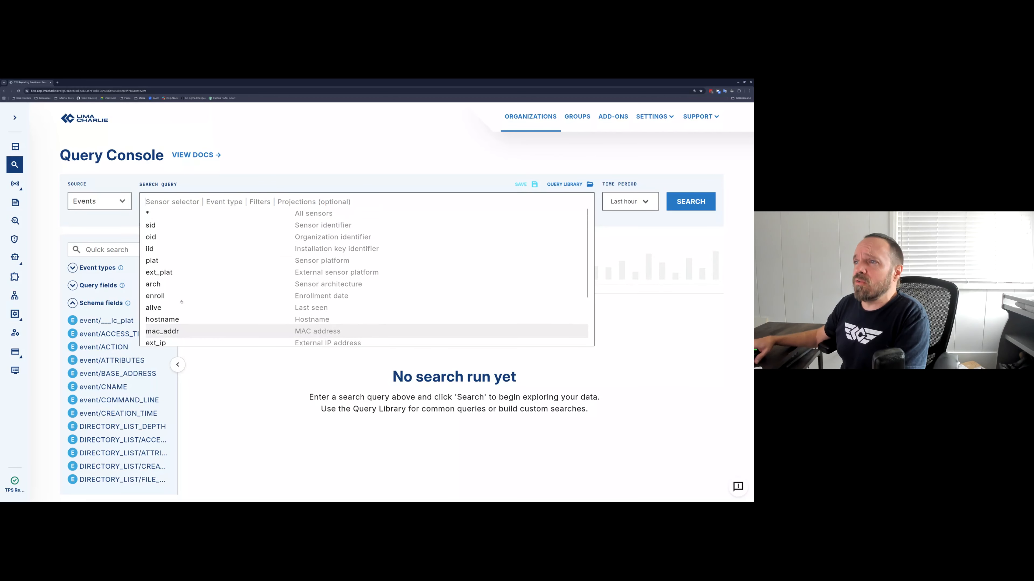
pyautogui.click(149, 213)
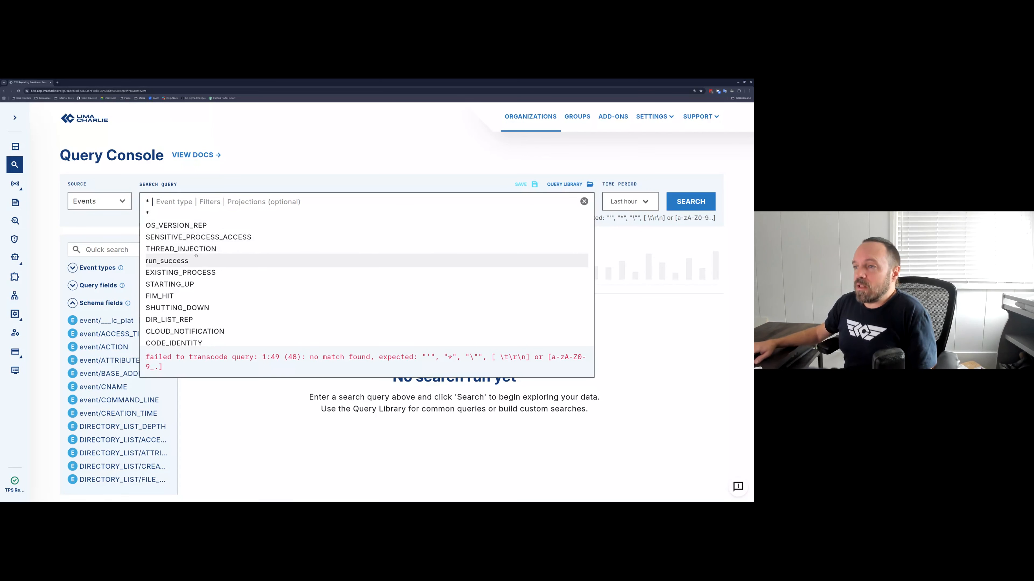
pyautogui.scroll(-3, 199, 266)
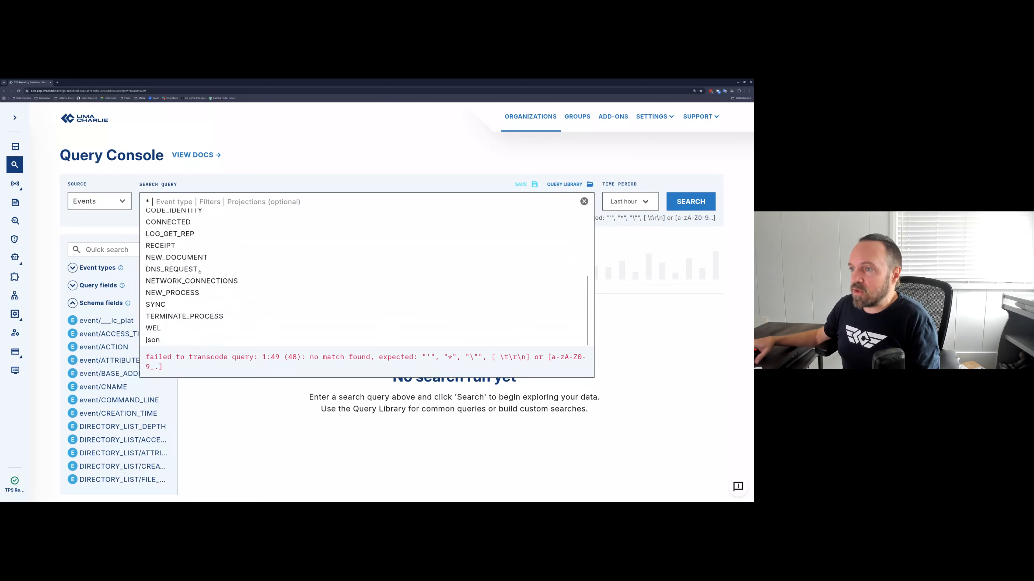
pyautogui.scroll(3, 208, 268)
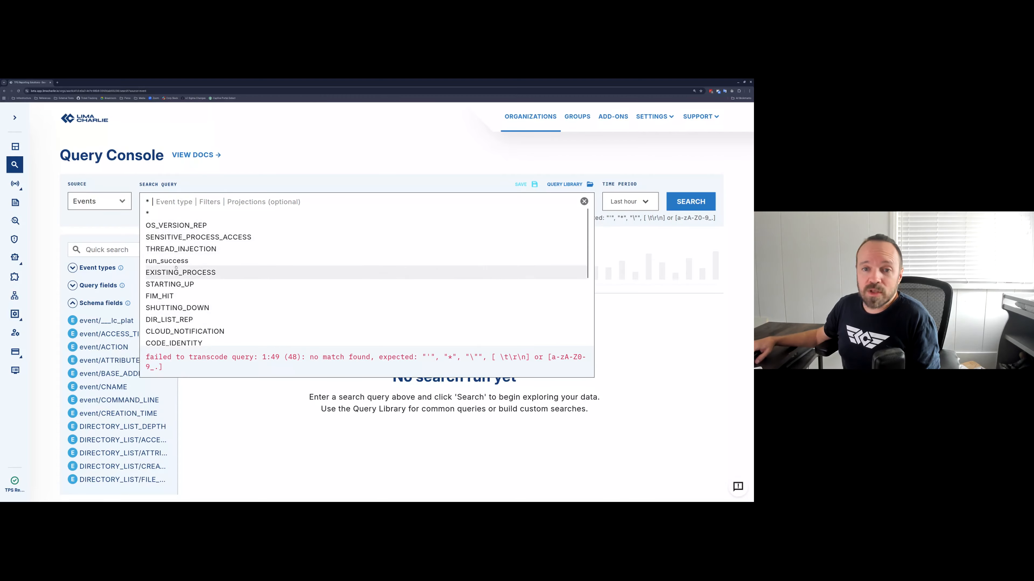
pyautogui.click(159, 215)
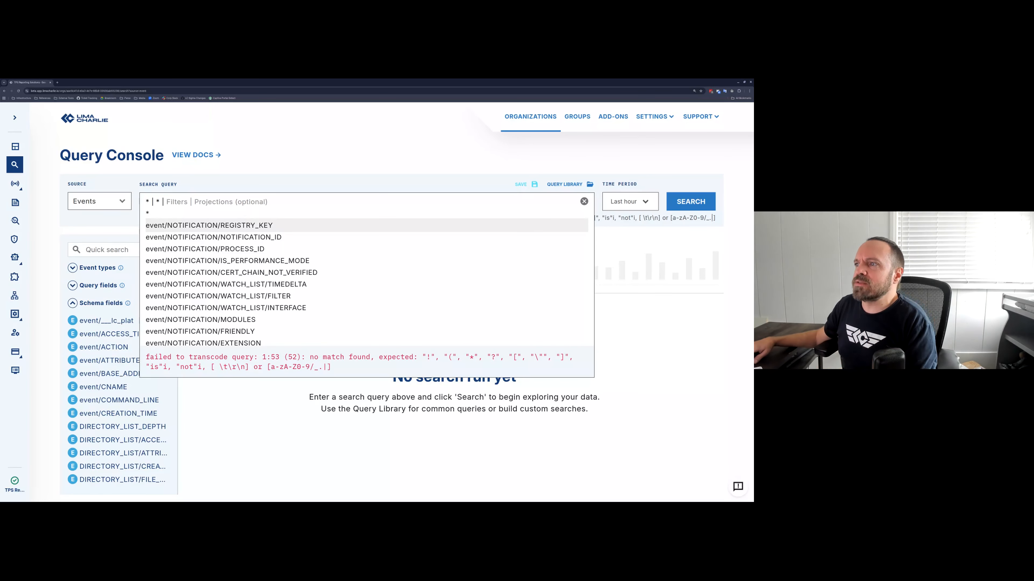
# - Add the filter event/NOTIFICATION/URL contains "hello" to the query
pyautogui.scroll(-6, 181, 278)
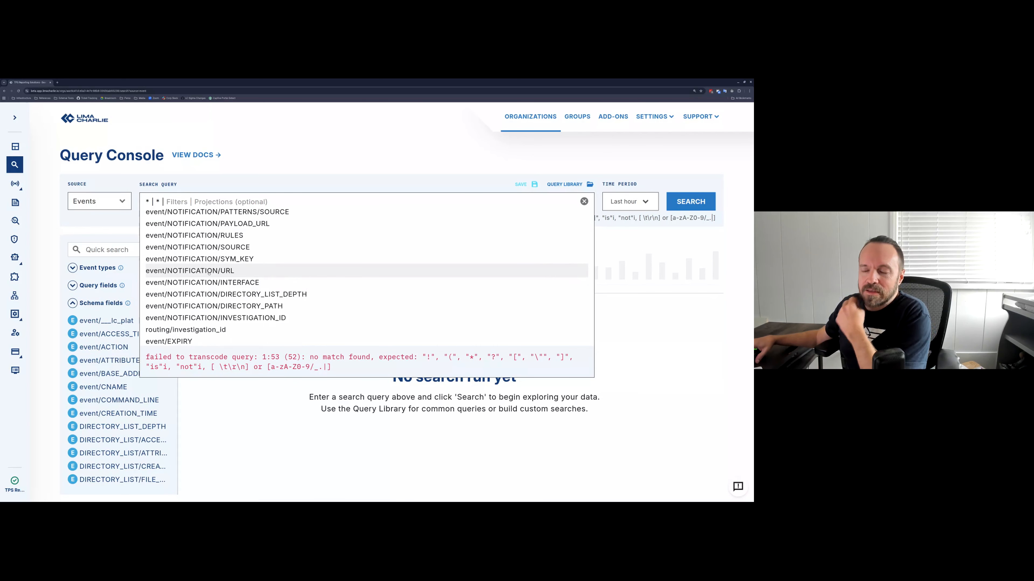
pyautogui.click(234, 271)
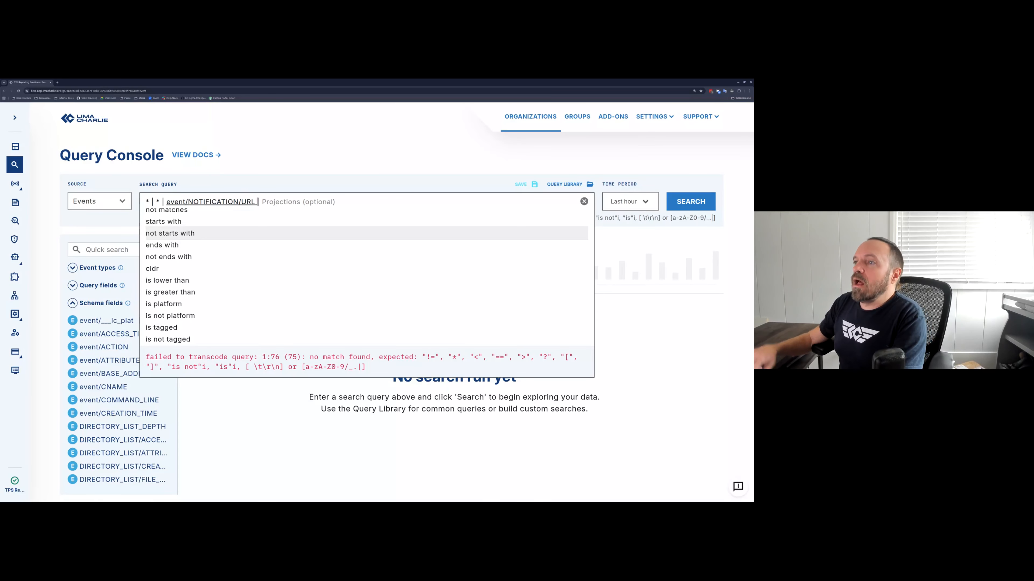
pyautogui.scroll(3, 219, 252)
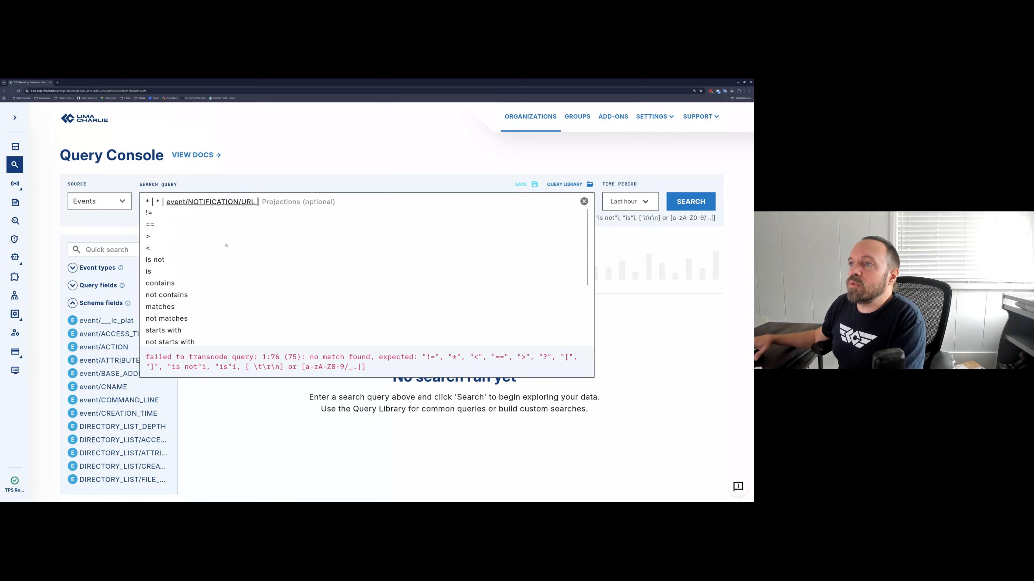
pyautogui.click(166, 269)
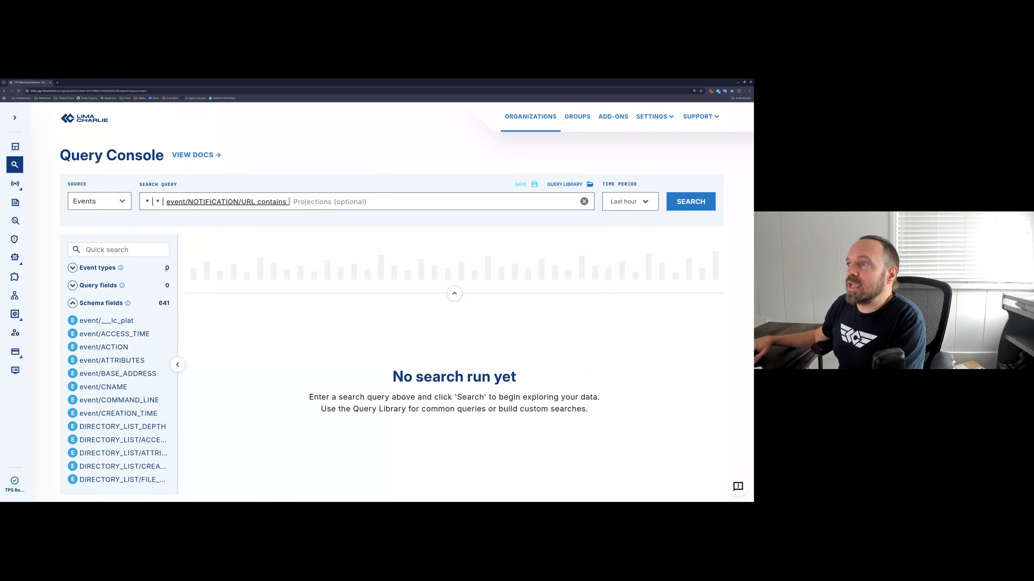
pyautogui.write('"he;;')
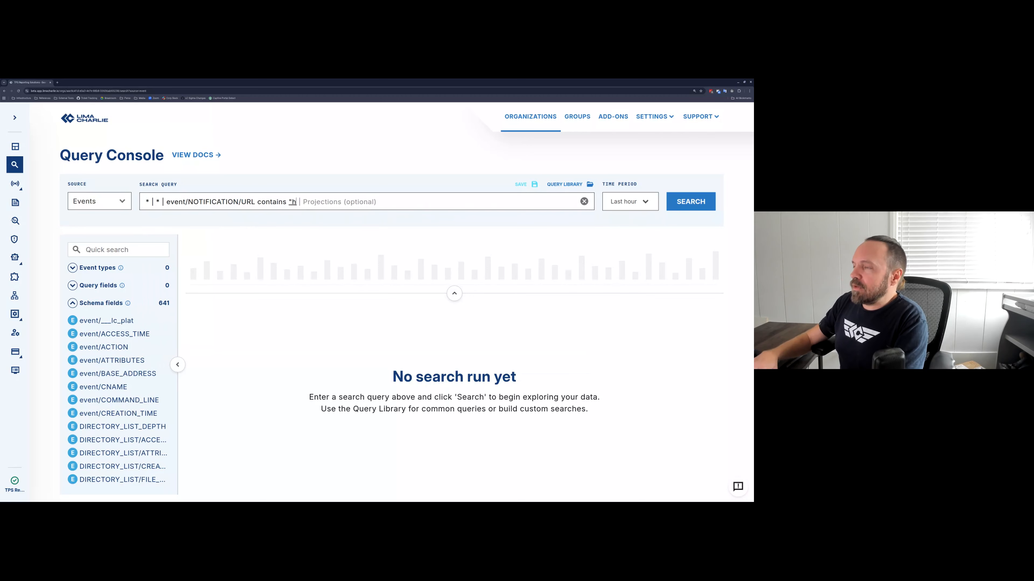
pyautogui.press('BackSpace')
pyautogui.press('BackSpace')
pyautogui.write('llo"')
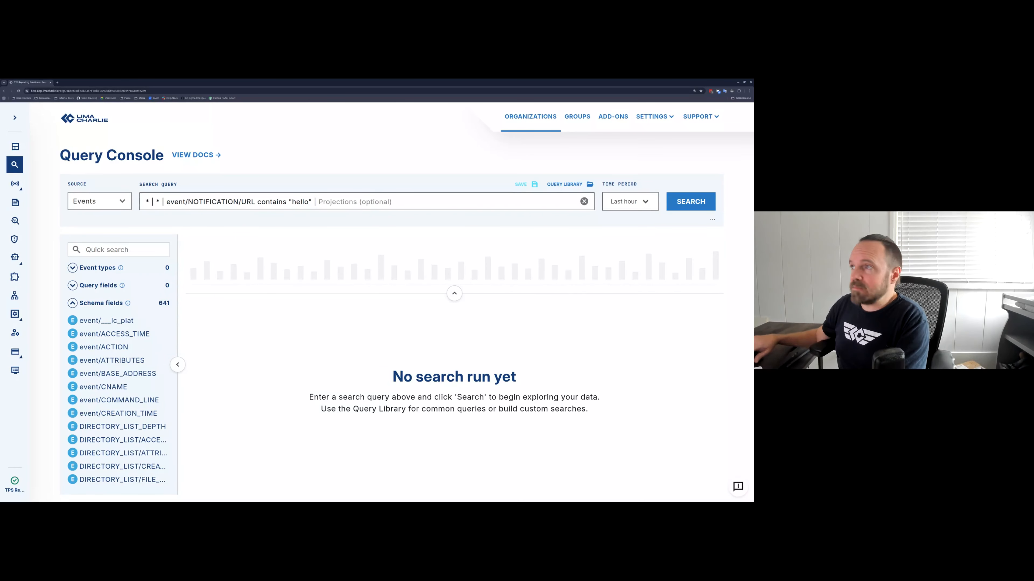
# - Replace the notification URL filter with the * wildcard and run the search over the last hour
pyautogui.hotkey('ctrl', 'shift', 'Left')
pyautogui.hotkey('ctrl', 'shift', 'Left')
pyautogui.hotkey('ctrl', 'shift', 'Left')
pyautogui.hotkey('ctrl', 'shift', 'Left')
pyautogui.hotkey('ctrl', 'shift', 'Left')
pyautogui.hotkey('ctrl', 'shift', 'Left')
pyautogui.hotkey('ctrl', 'shift', 'Left')
pyautogui.hotkey('ctrl', 'shift', 'Left')
pyautogui.hotkey('ctrl', 'shift', 'Left')
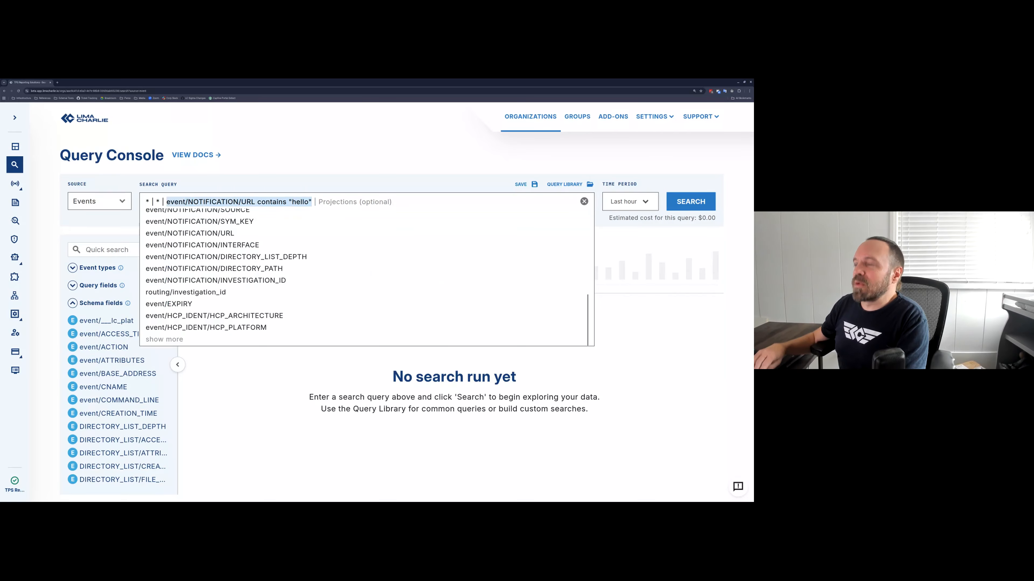
pyautogui.press('BackSpace')
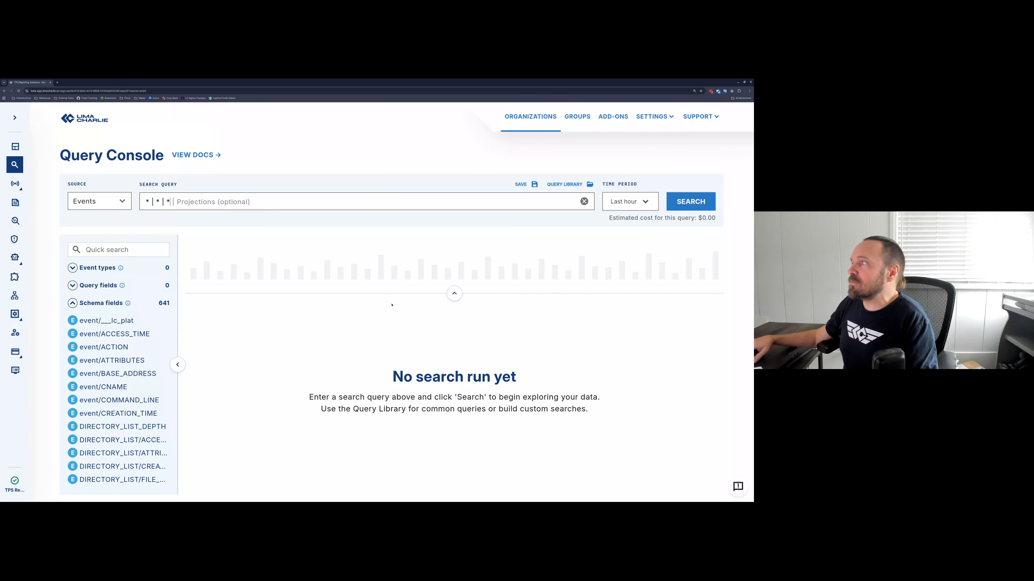
pyautogui.click(689, 202)
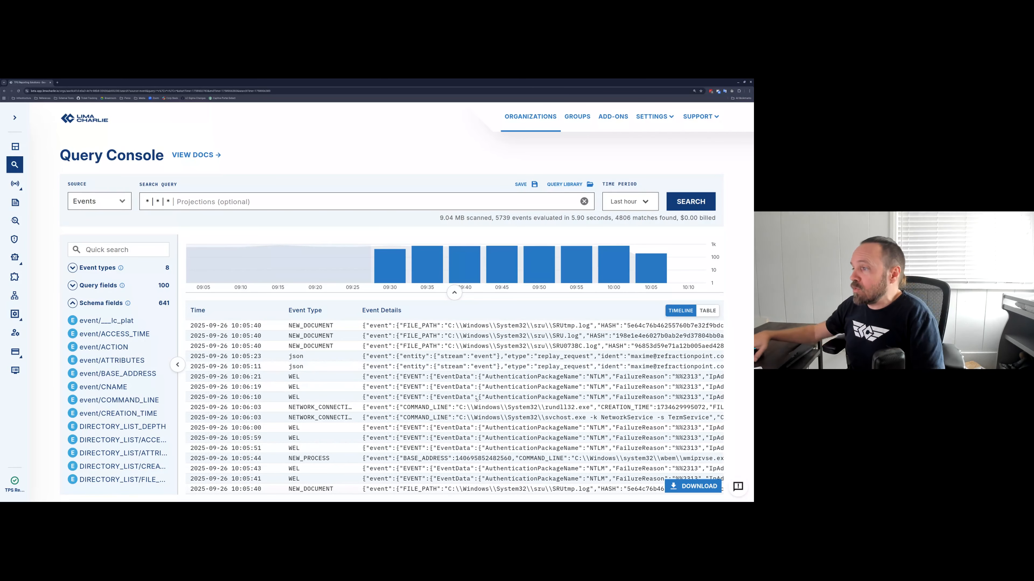
# - Browse the search results, examine the event details of the first SERVICE_CHANGE entry for the AppX Deployment Service, and close them
pyautogui.scroll(-5, 477, 400)
pyautogui.scroll(4, 487, 393)
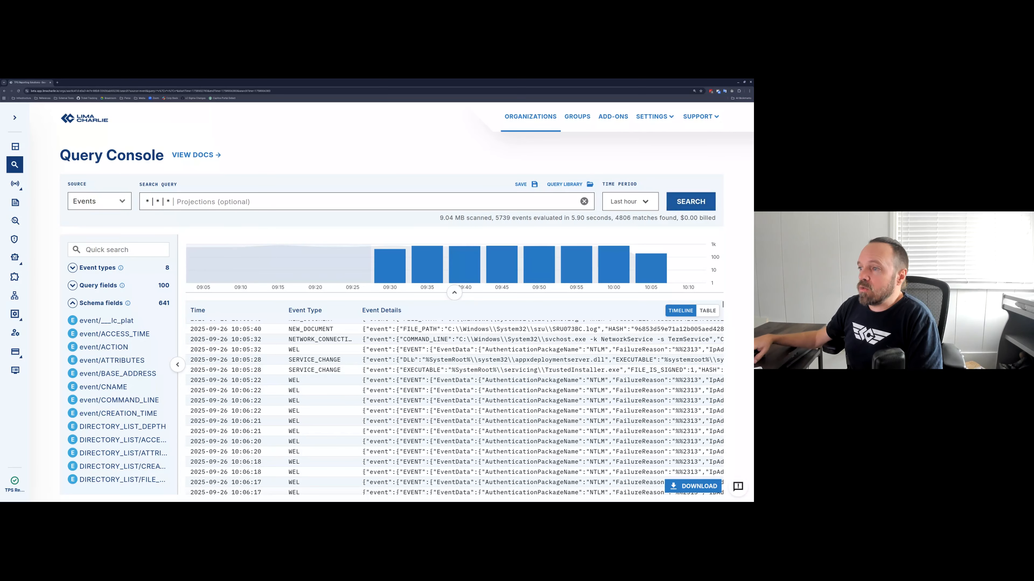
pyautogui.click(407, 359)
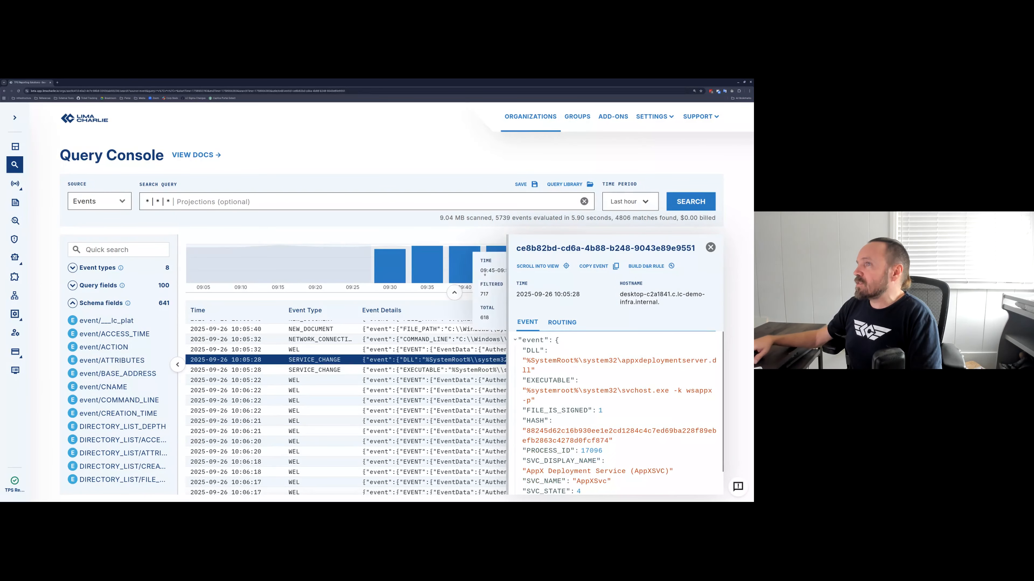
pyautogui.moveTo(299, 259)
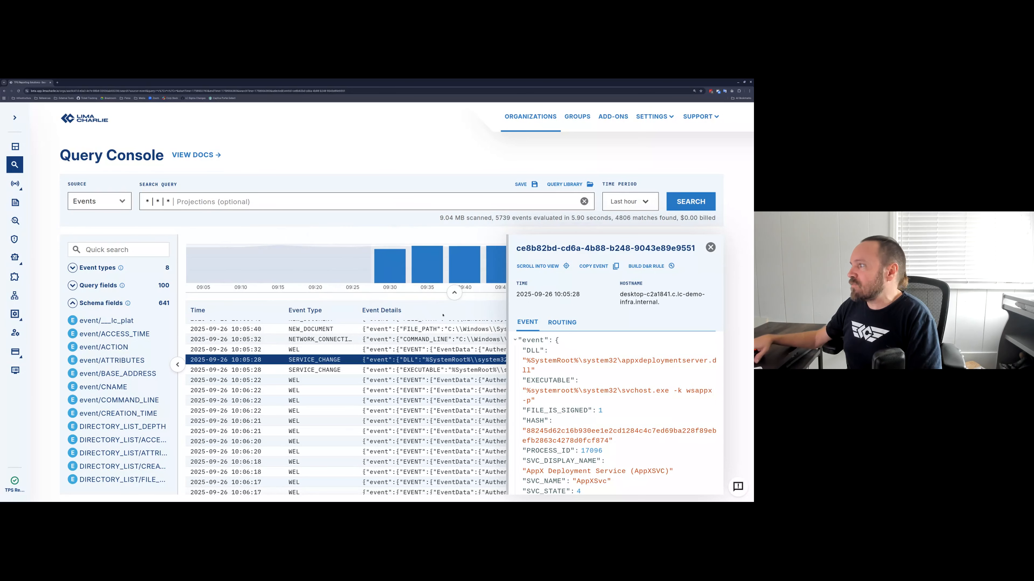
pyautogui.scroll(-2, 605, 362)
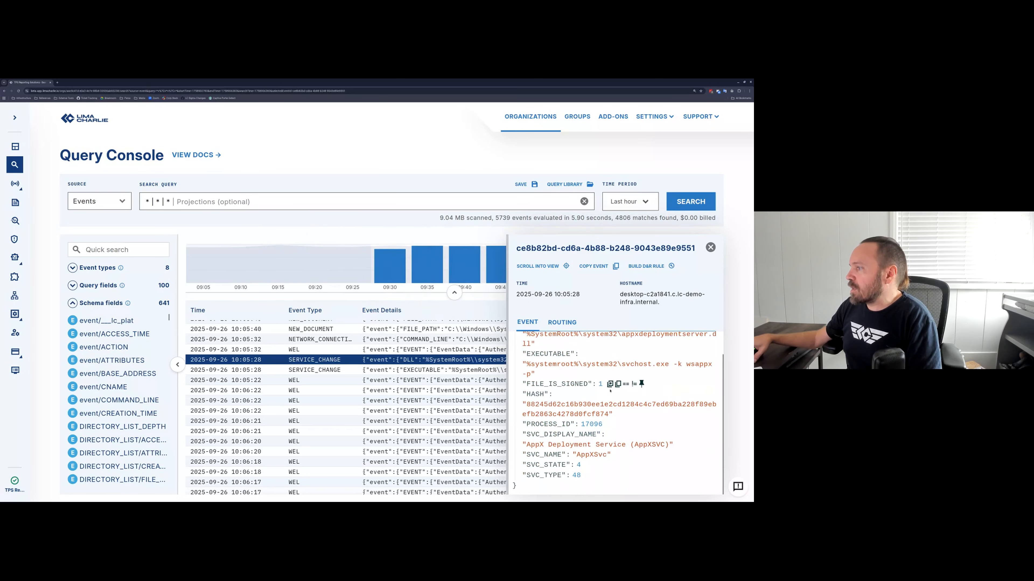
pyautogui.scroll(2, 604, 408)
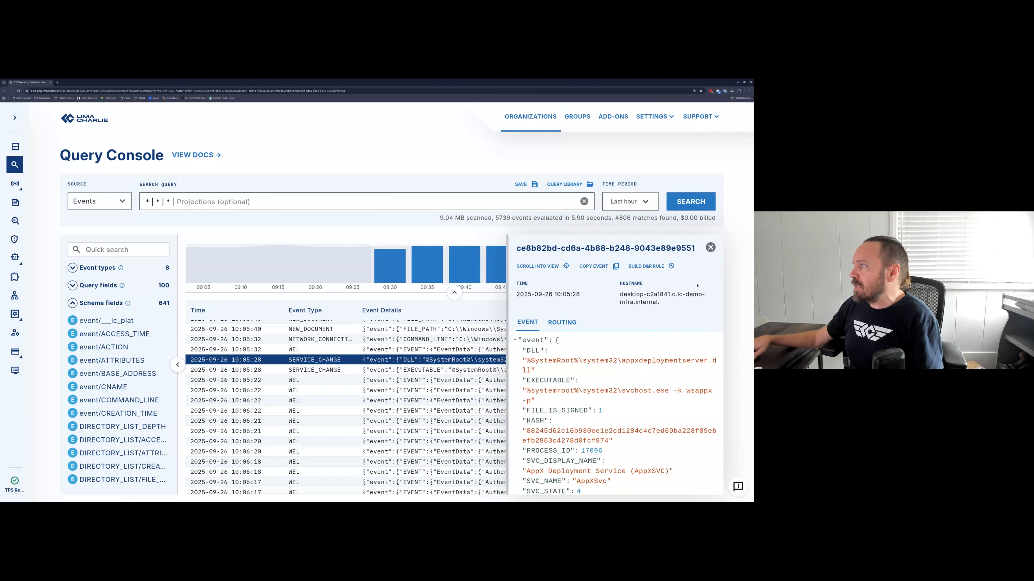
pyautogui.moveTo(574, 391)
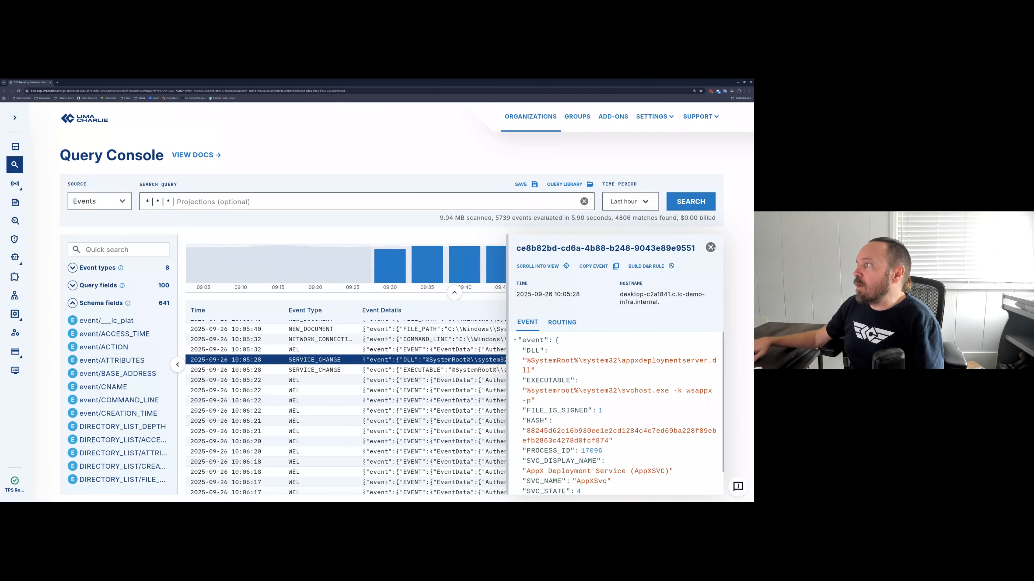
pyautogui.click(710, 248)
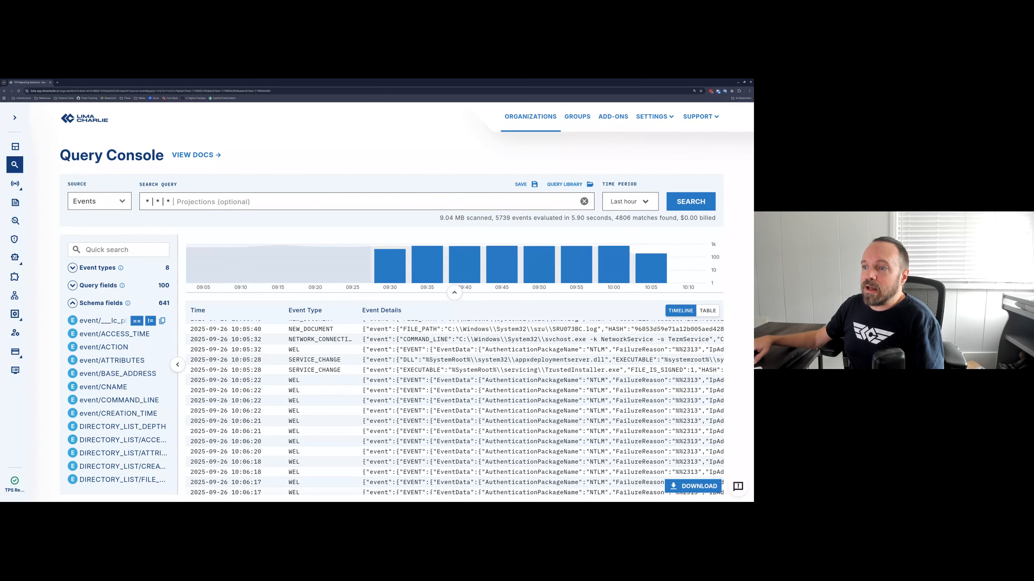
# - Widen the fields panel while browsing the schema fields, and expand the Query fields list in place of Schema fields
pyautogui.scroll(-2, 118, 366)
pyautogui.scroll(-10, 118, 399)
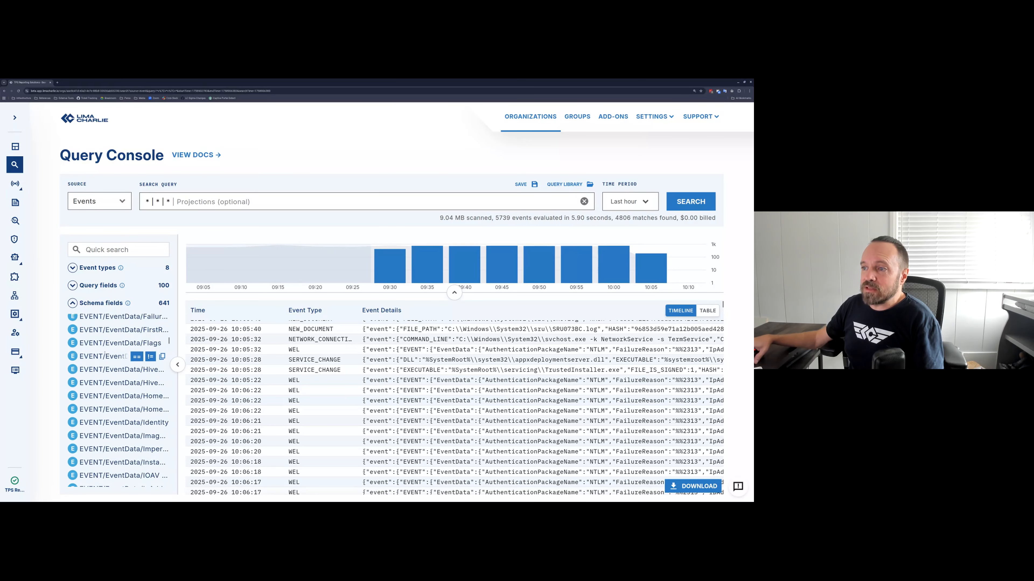
pyautogui.scroll(-5, 99, 353)
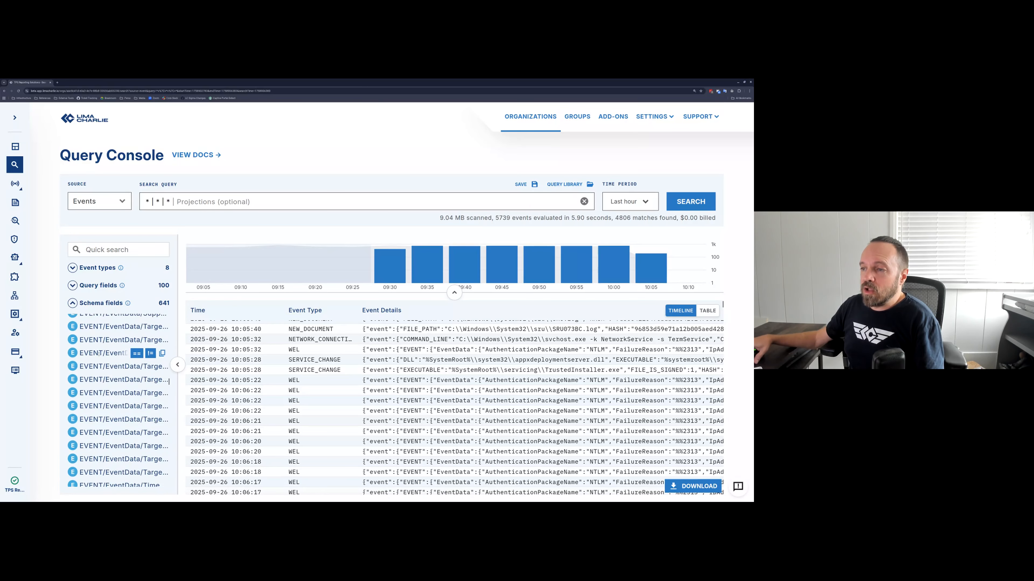
pyautogui.scroll(2, 98, 353)
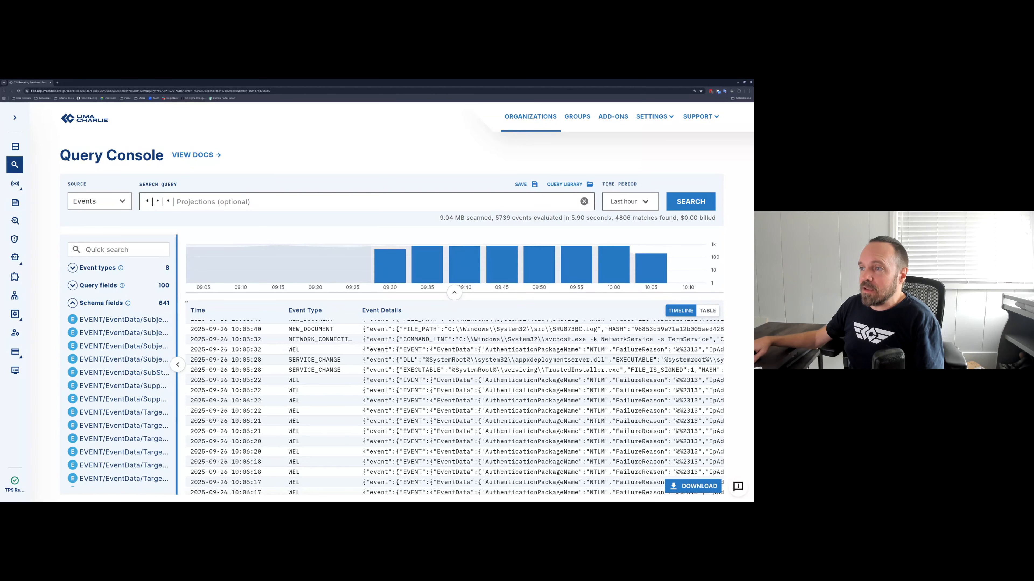
pyautogui.moveTo(177, 304); pyautogui.dragTo(226, 303)
pyautogui.scroll(5, 116, 326)
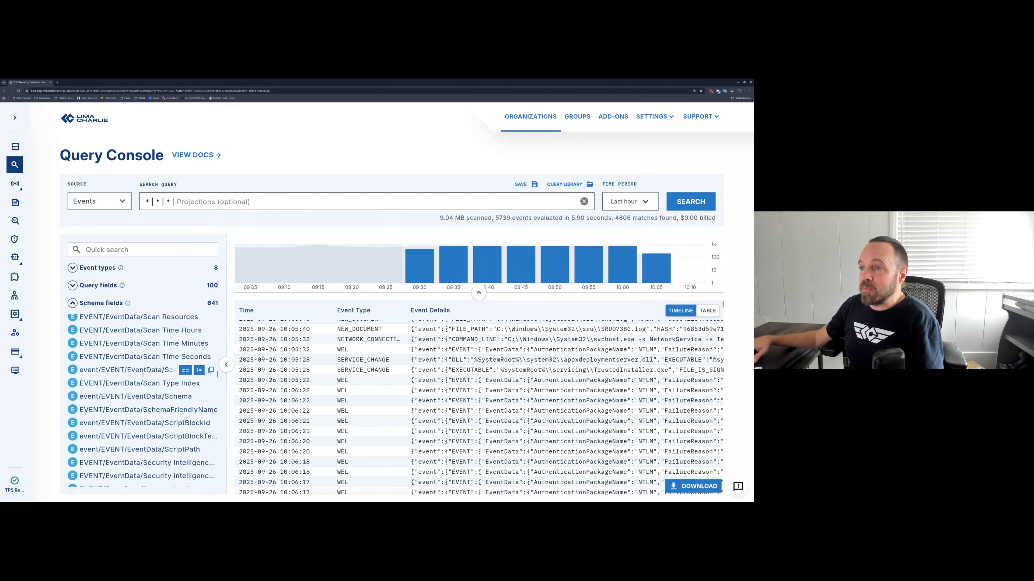
pyautogui.scroll(1, 116, 308)
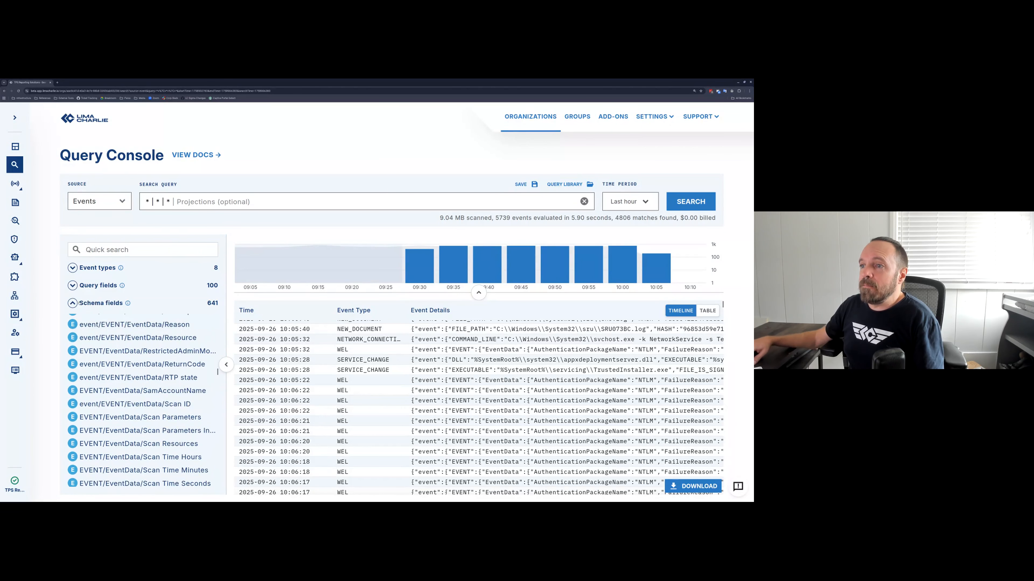
pyautogui.click(72, 303)
pyautogui.click(72, 286)
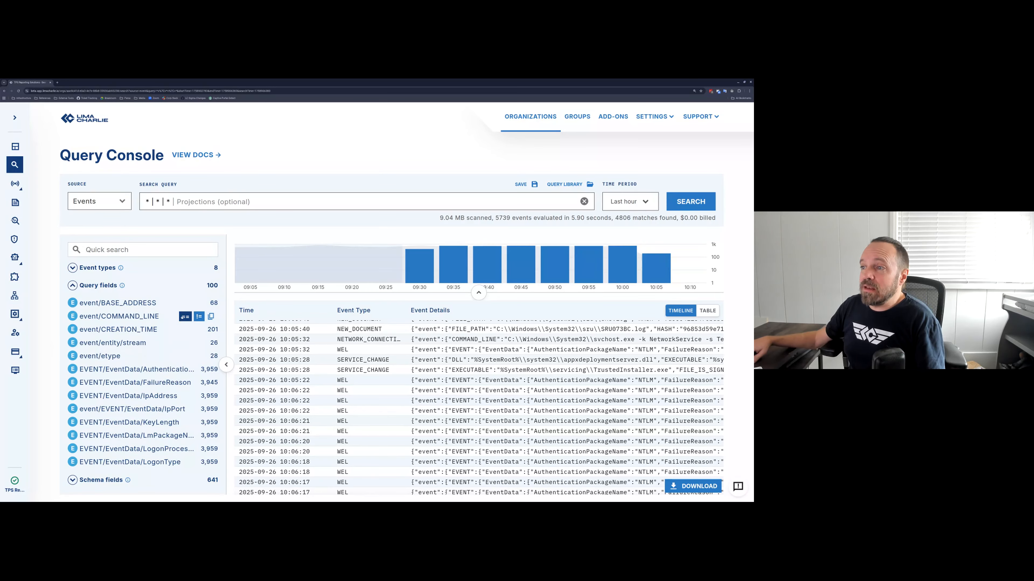
# - Insert an event/COMMAND_LINE == filter into the query from the Query fields and delete it again
pyautogui.click(185, 316)
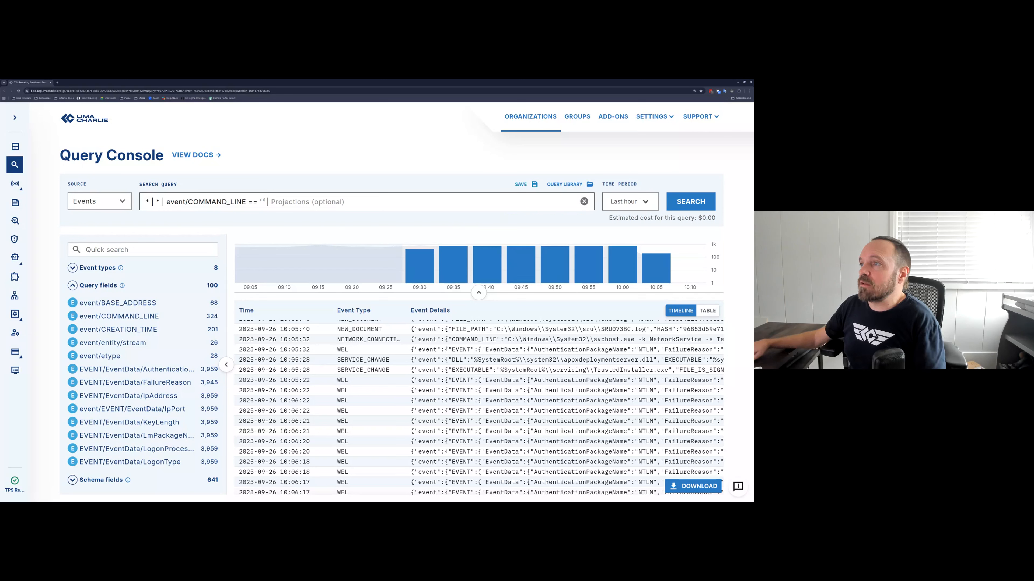
pyautogui.moveTo(265, 201); pyautogui.dragTo(165, 201)
pyautogui.press('BackSpace')
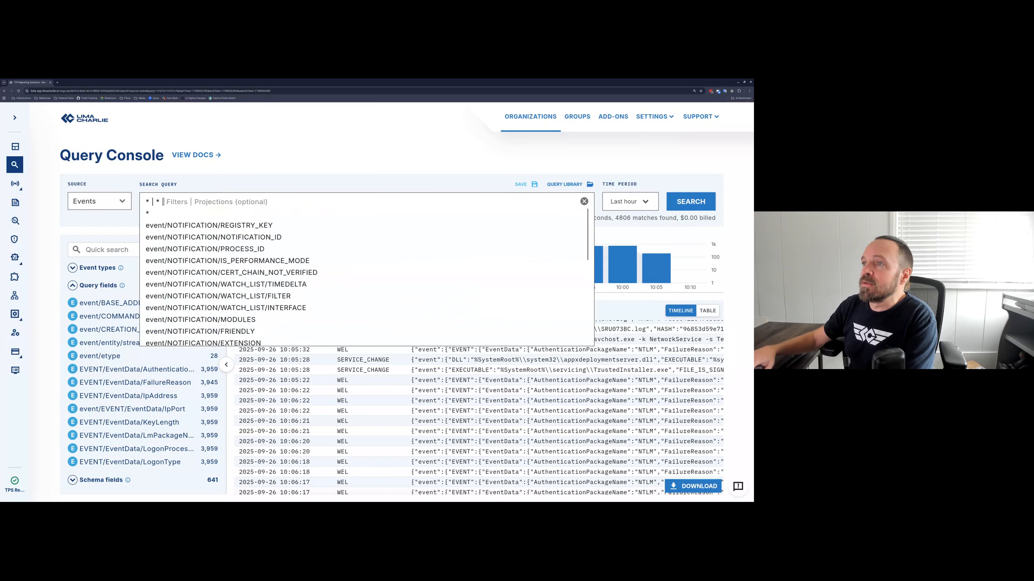
# - Set the query's filter to * and view the value breakdowns of event/COMMAND_LINE and event/CREATION_TIME, closing them after viewing
pyautogui.write('*')
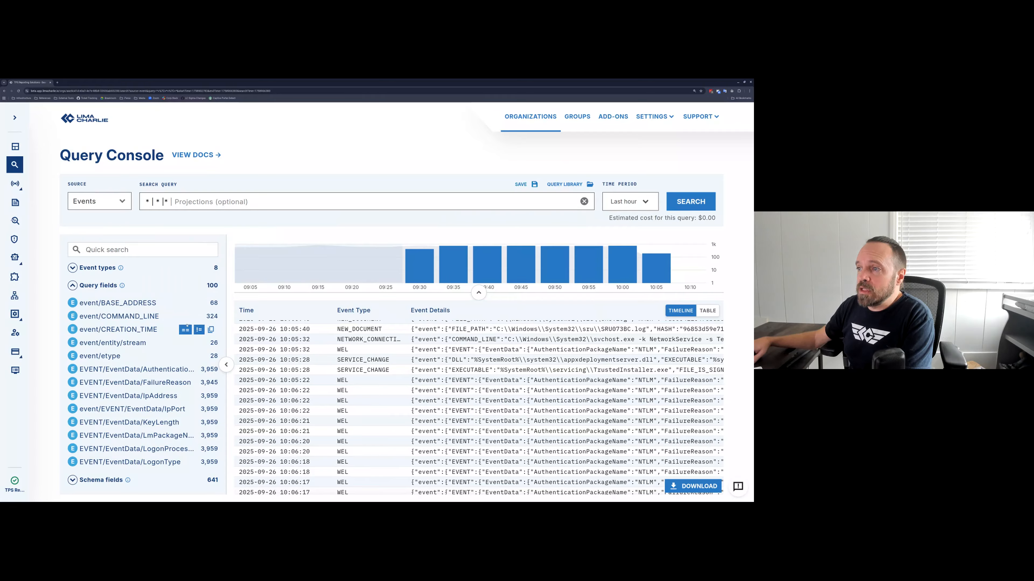
pyautogui.click(139, 317)
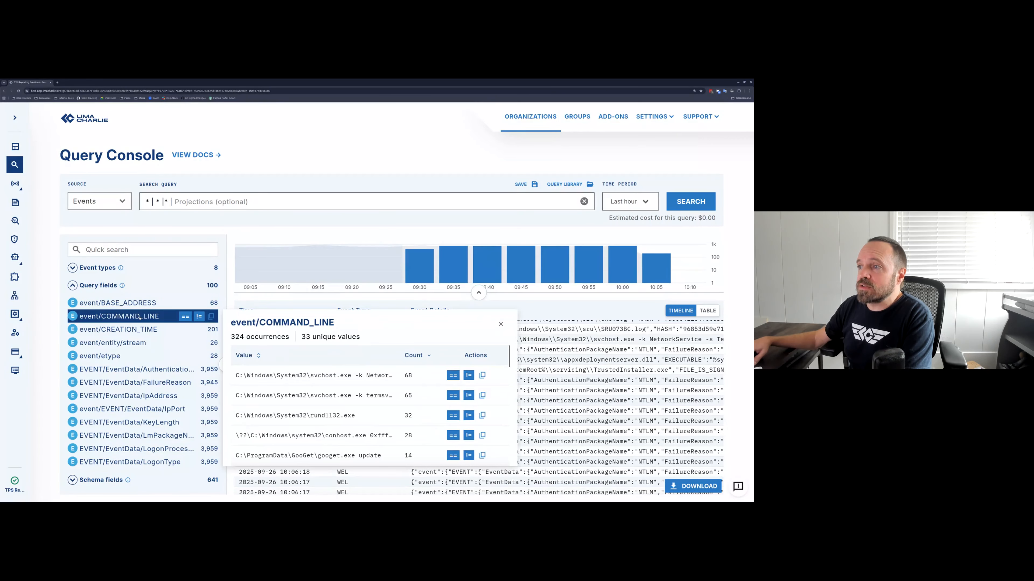
pyautogui.click(138, 330)
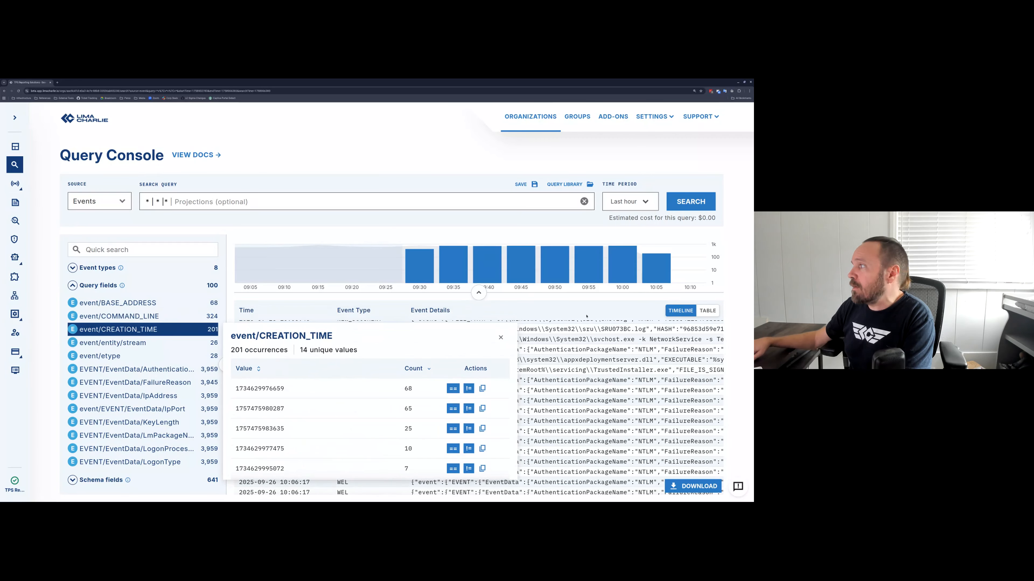
pyautogui.click(557, 313)
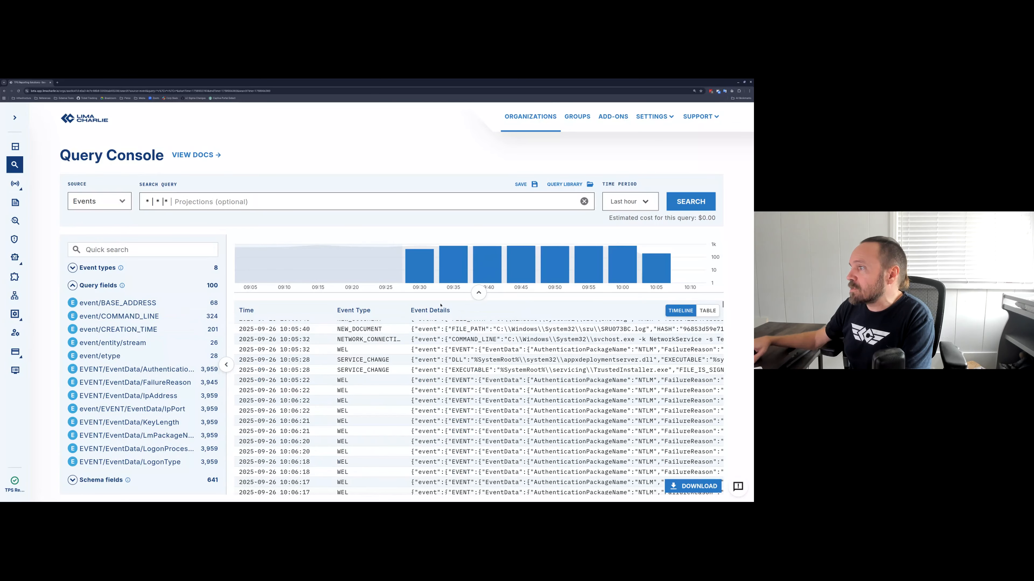
# - Show the results as a table without the COMMAND LINE and EVENTS columns, and move FILE PATH ahead of Hostname
pyautogui.click(707, 310)
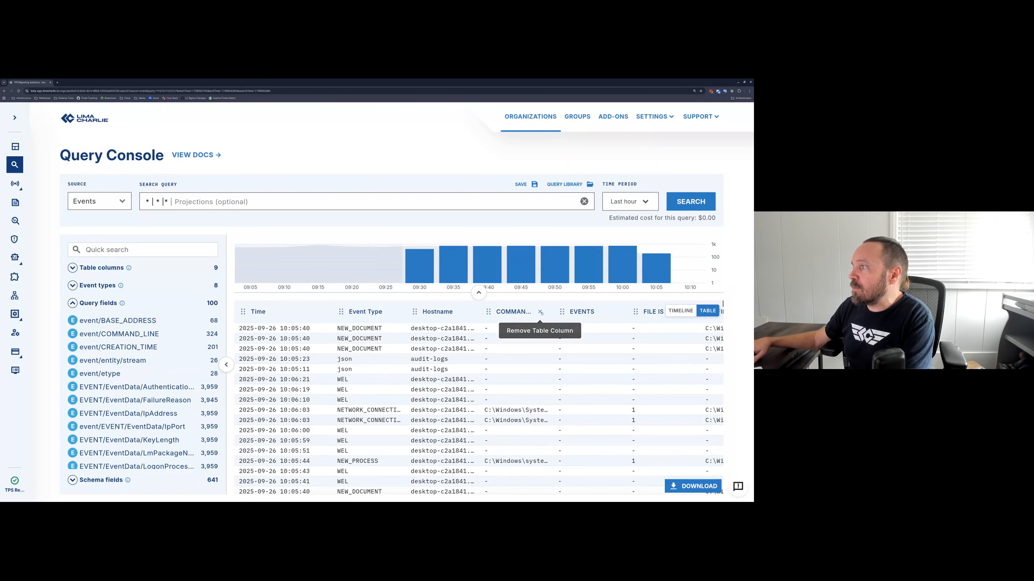
pyautogui.click(529, 312)
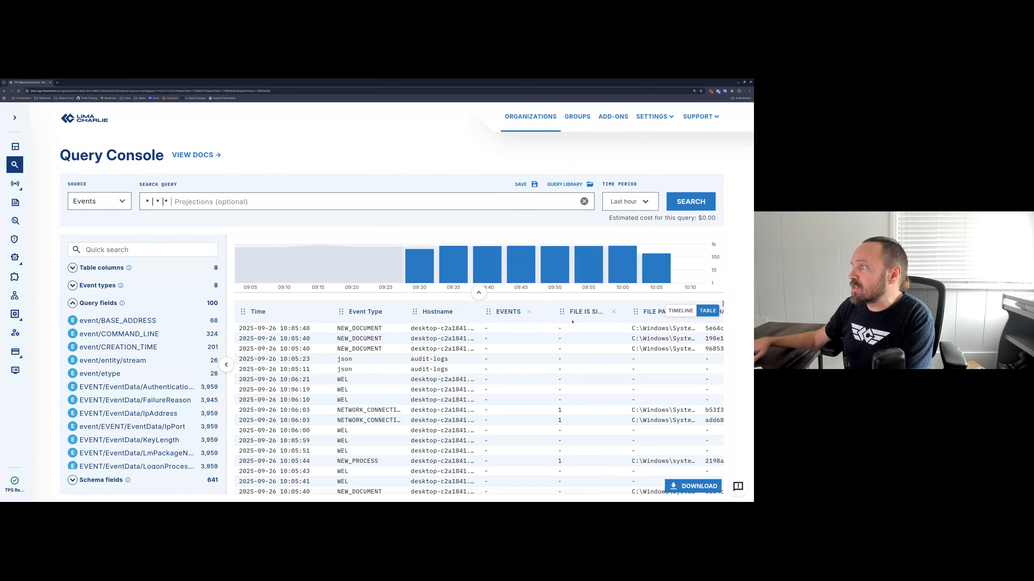
pyautogui.click(528, 312)
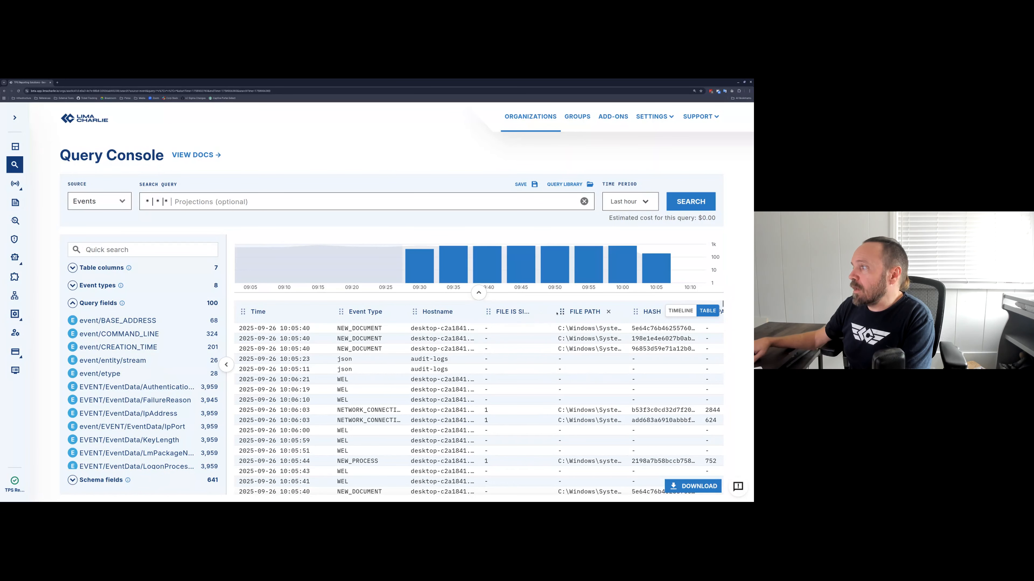
pyautogui.moveTo(562, 311); pyautogui.dragTo(480, 311)
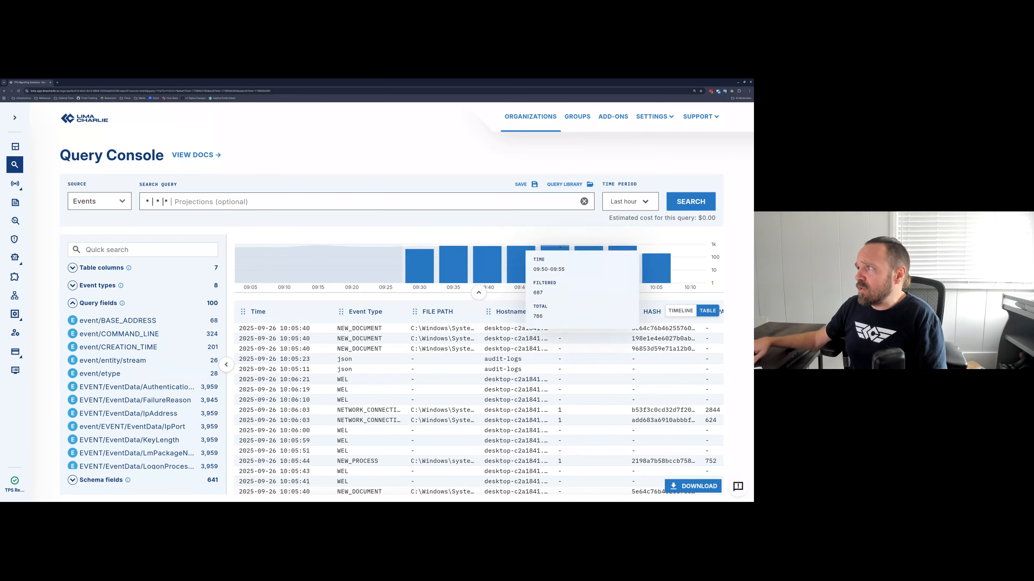
# - View the time period options and the saved queries in the Query Library, closing both without changes
pyautogui.click(636, 201)
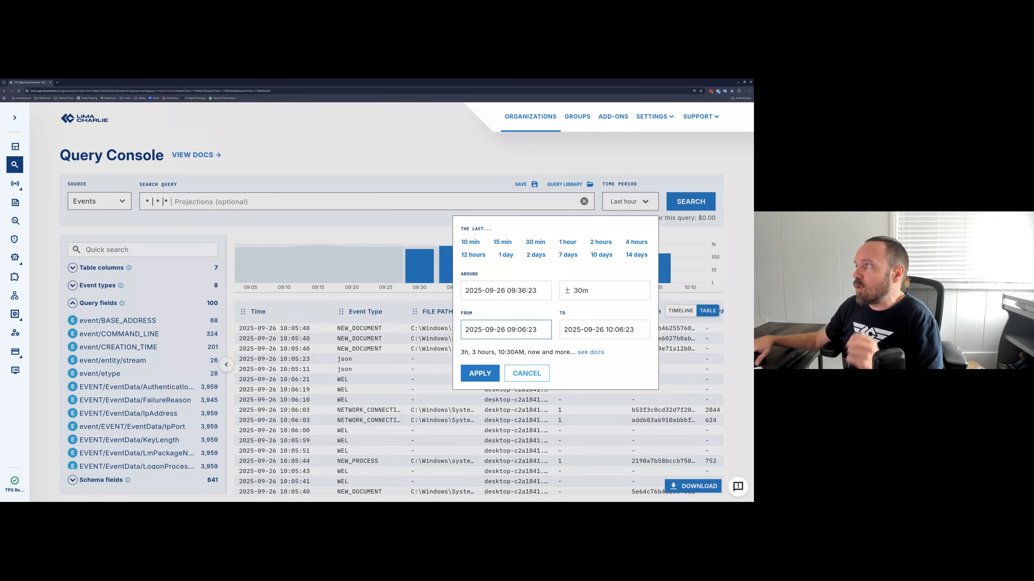
pyautogui.click(692, 228)
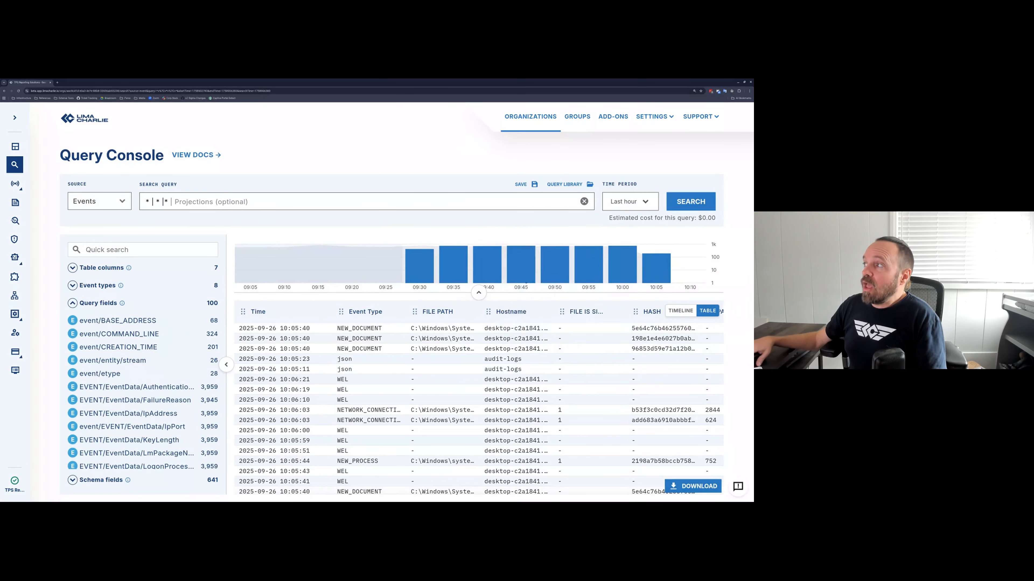
pyautogui.click(564, 185)
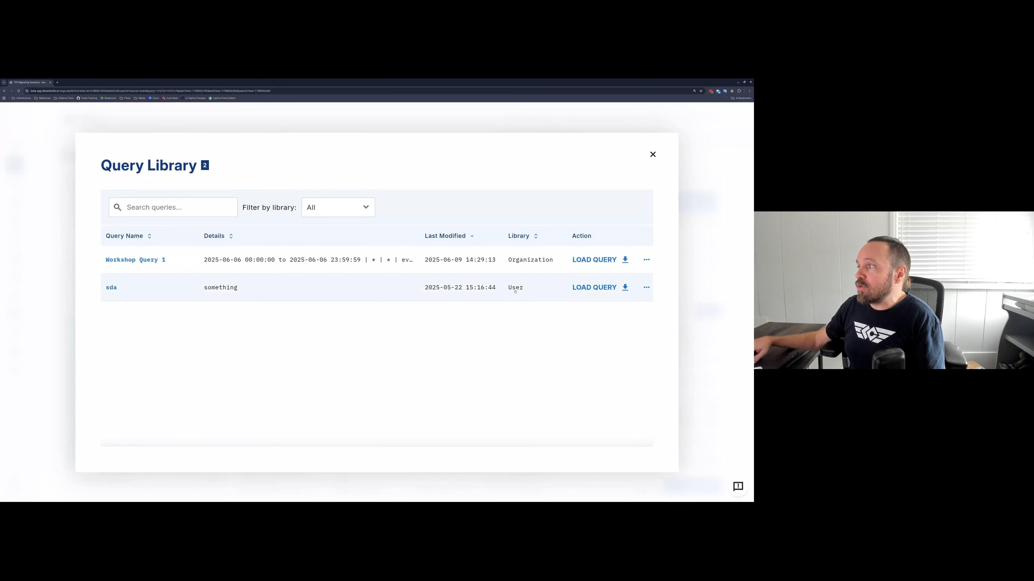
pyautogui.click(652, 154)
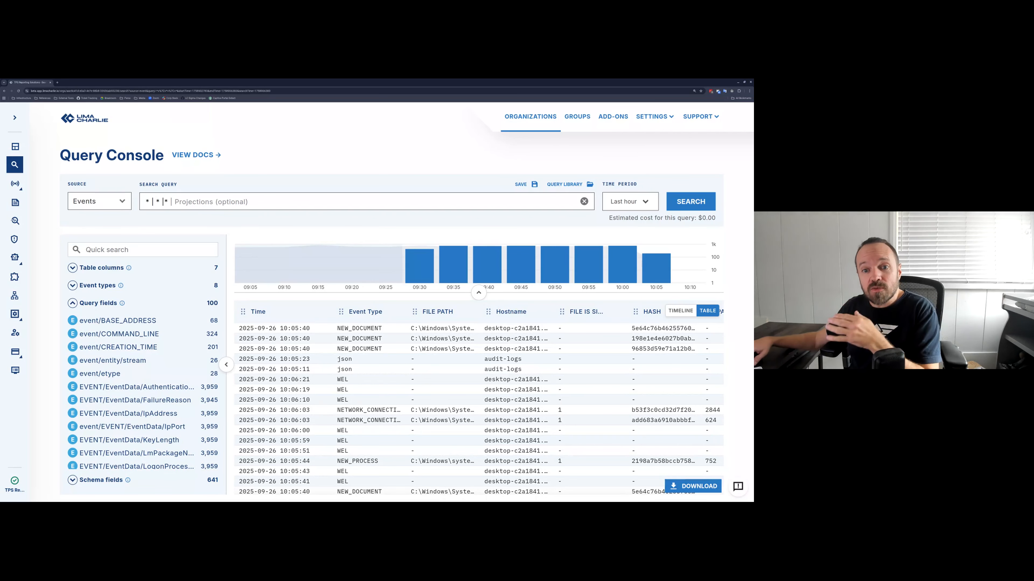
# - Expand the Table columns list in place of Query fields and remove event/FILE_PATH from the results table
pyautogui.scroll(-10, 191, 333)
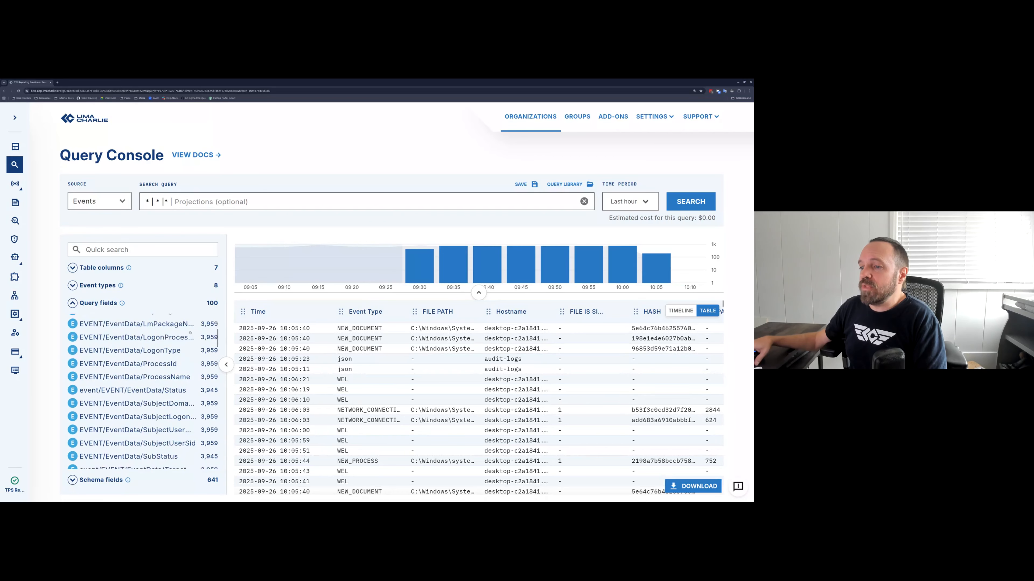
pyautogui.scroll(-10, 190, 332)
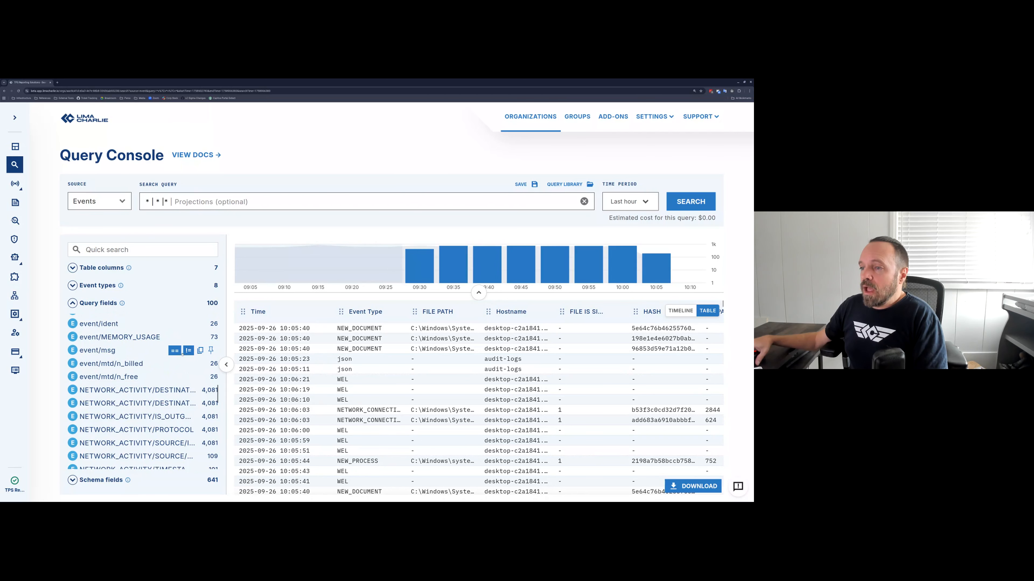
pyautogui.click(72, 268)
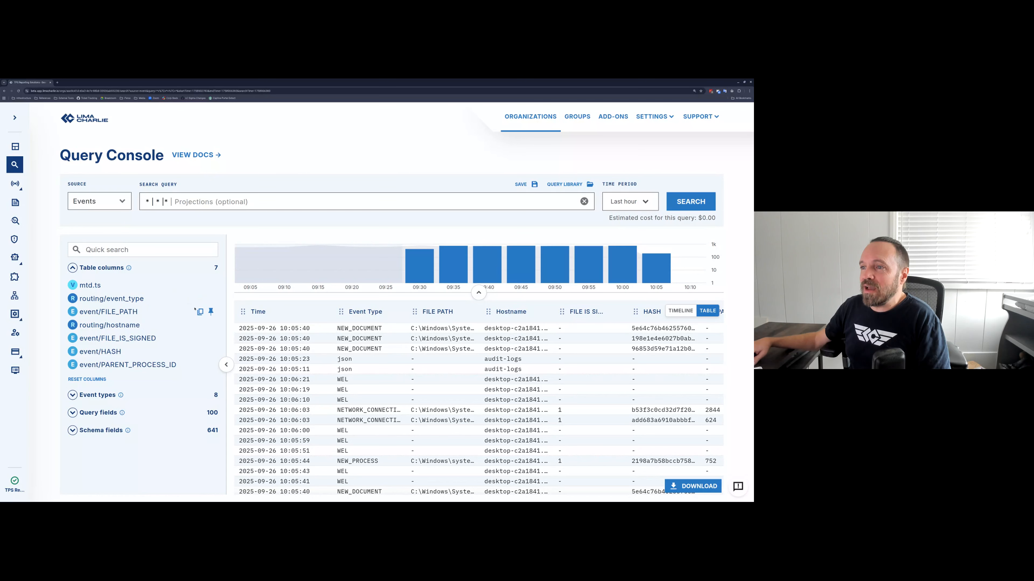
pyautogui.click(200, 312)
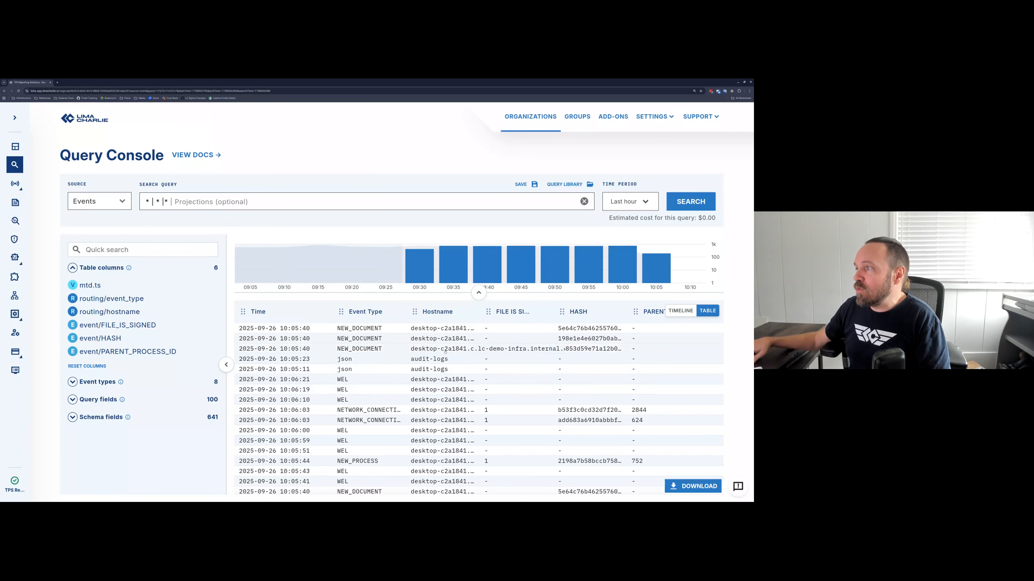
# - Collapse the event histogram above the results table and browse the event rows
pyautogui.click(478, 293)
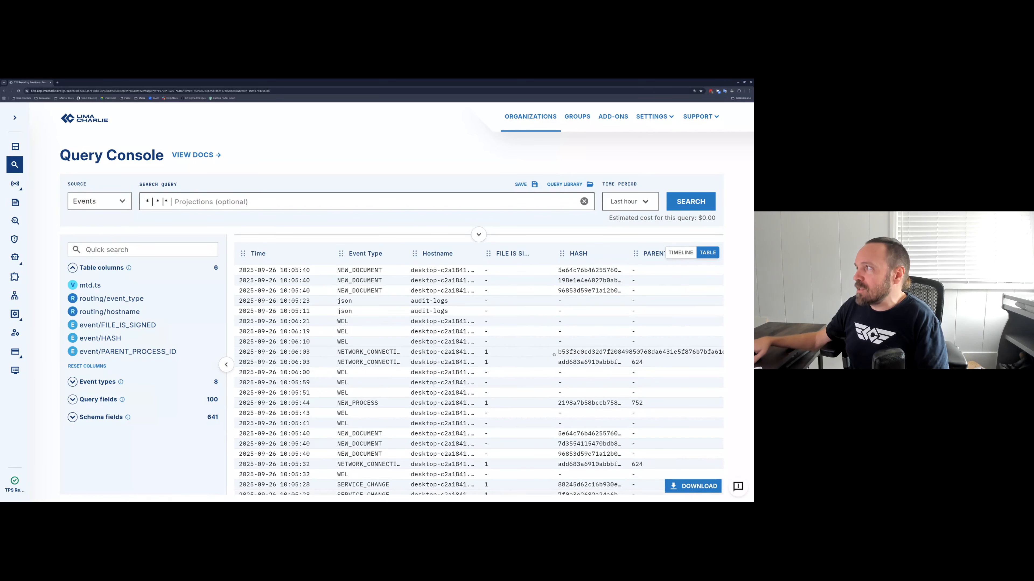
pyautogui.scroll(-10, 514, 347)
pyautogui.scroll(6, 461, 344)
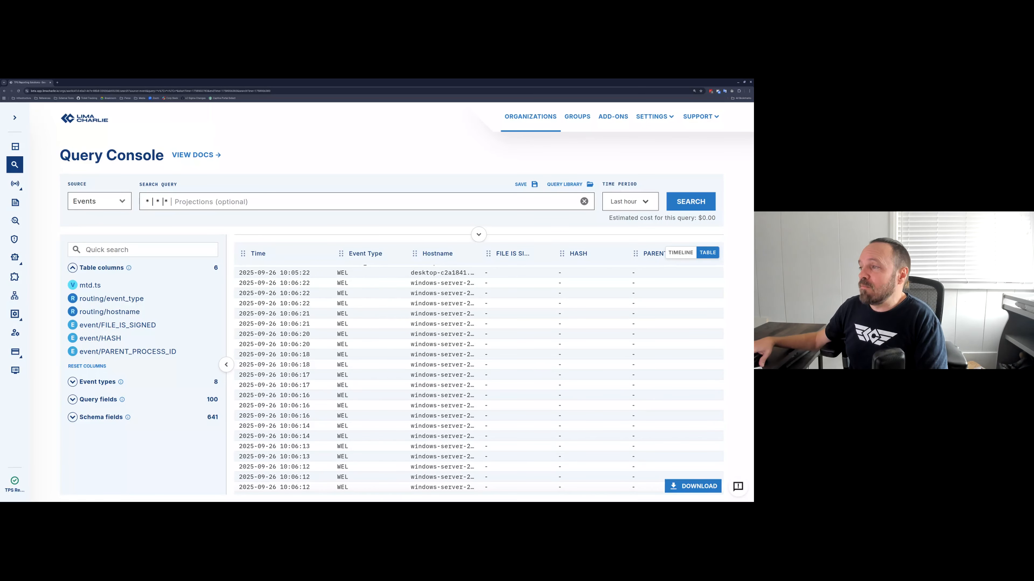
# - Set the time period to the last 7 days and run the search
pyautogui.click(630, 202)
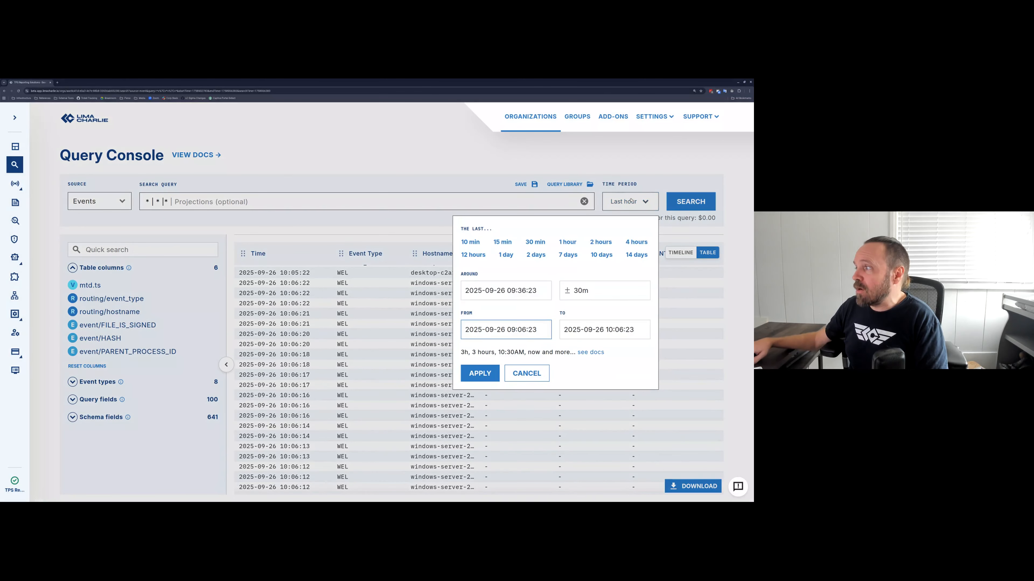
pyautogui.click(567, 255)
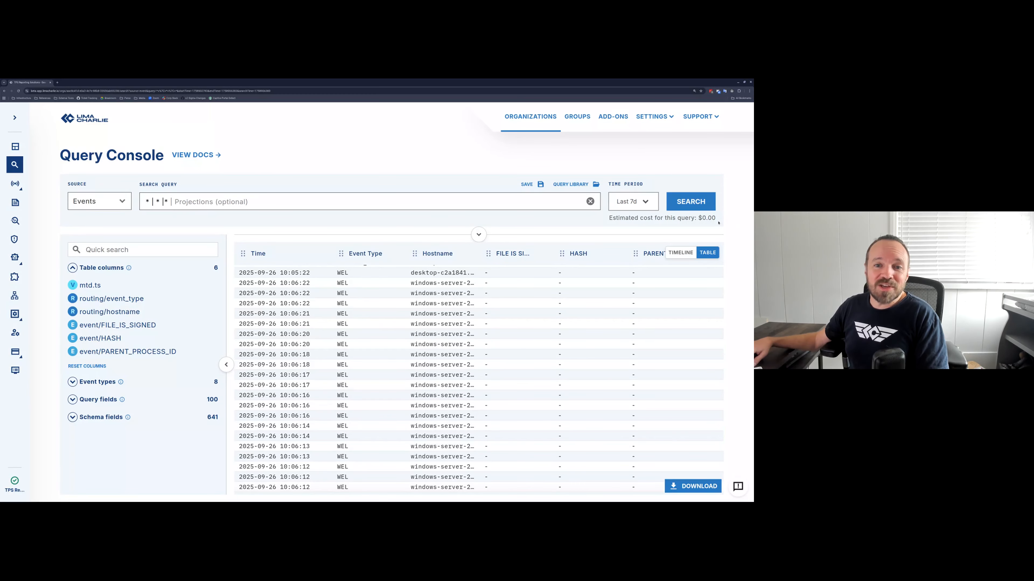
pyautogui.click(691, 202)
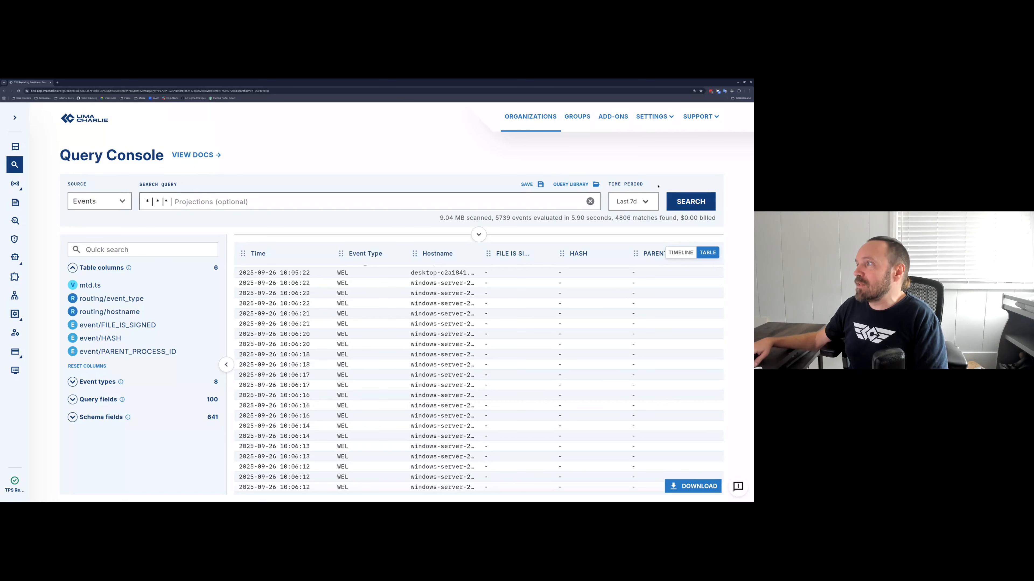